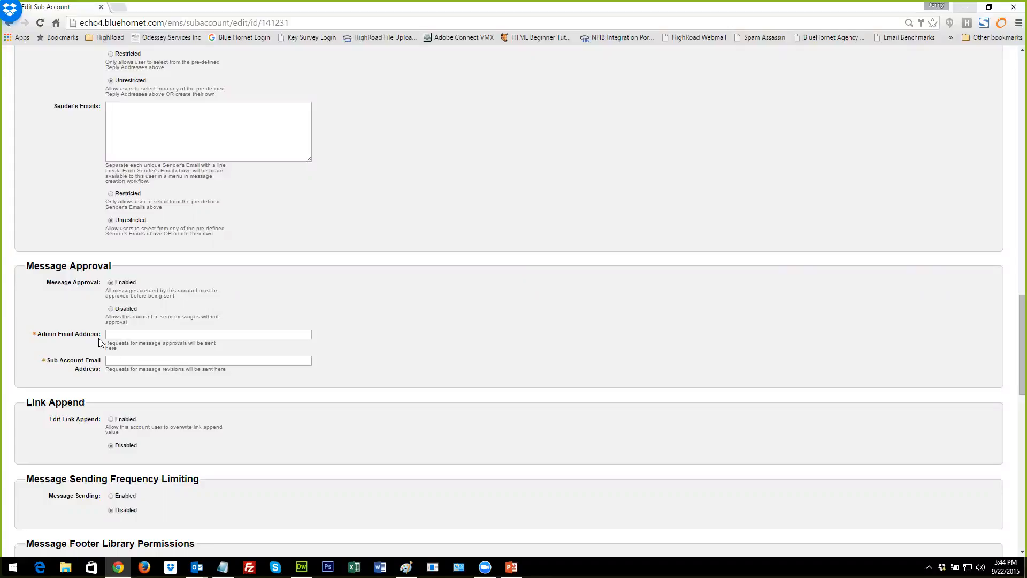
Scroll back to the top and go to Administration > Users > Manage Users.
{"action": "scroll", "coordinate": [183, 365], "scroll_direction": "up", "scroll_amount": 10}
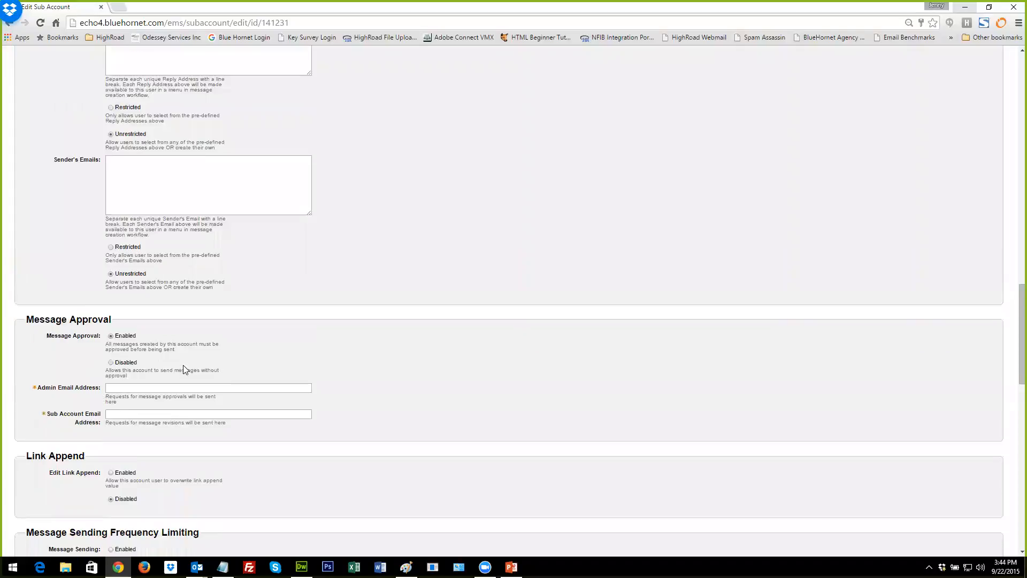
{"action": "scroll", "coordinate": [184, 365], "scroll_direction": "up", "scroll_amount": 13}
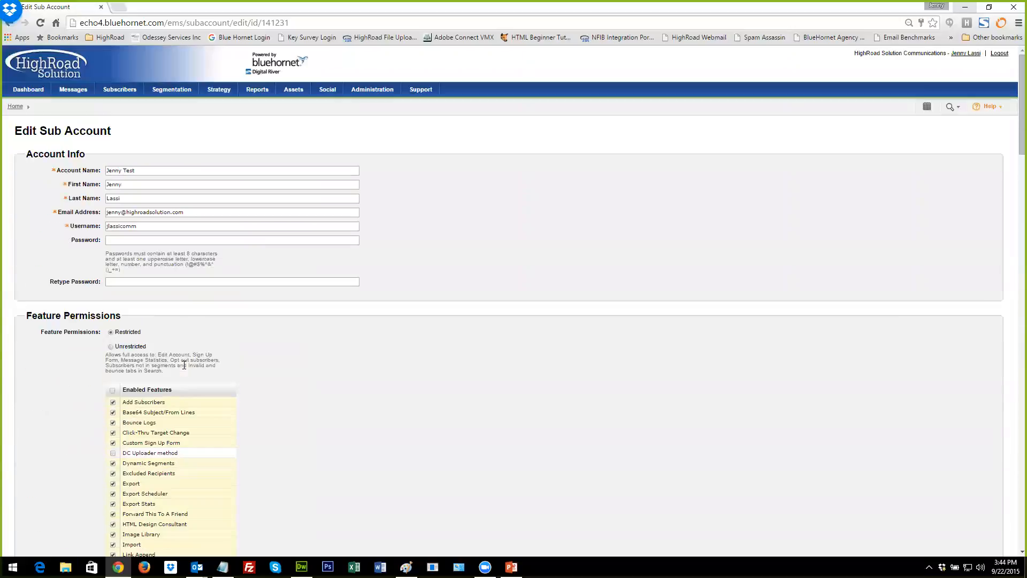
{"action": "mouse_move", "coordinate": [379, 93]}
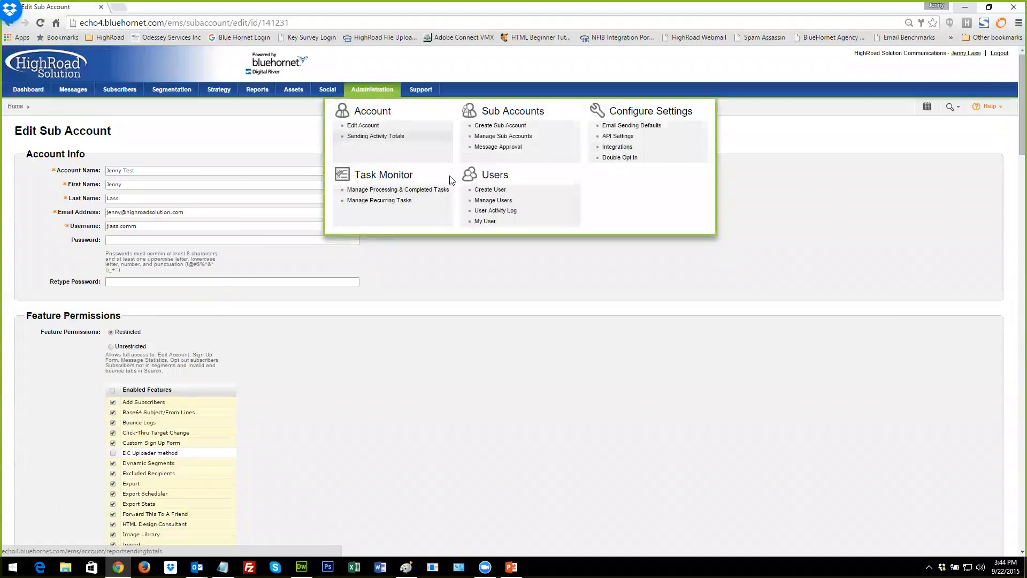
{"action": "left_click", "coordinate": [486, 202]}
Leave the unsaved sub-account page, review the last user's profile, and cancel without saving.
{"action": "left_click", "coordinate": [493, 120]}
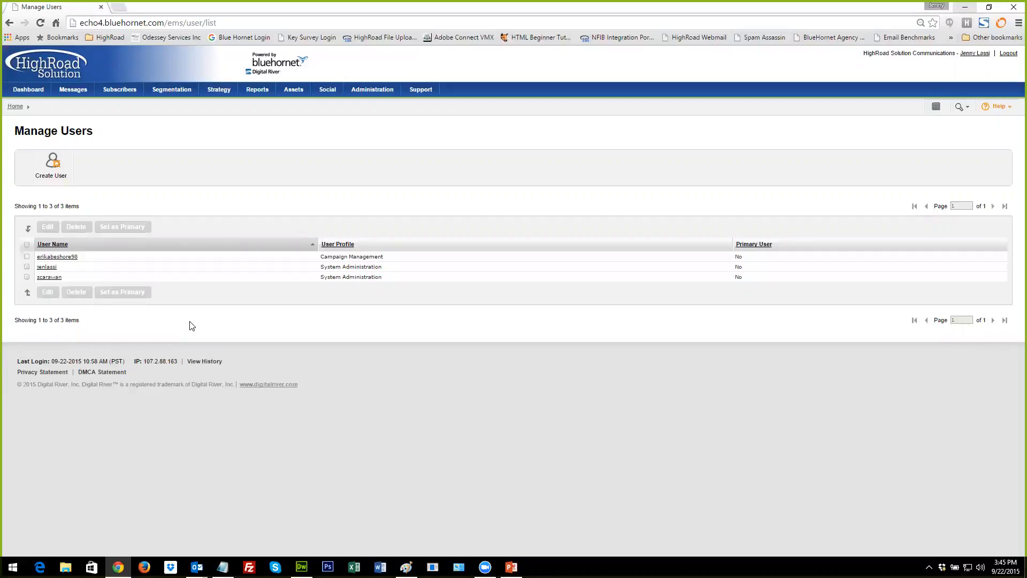
{"action": "left_click", "coordinate": [28, 277]}
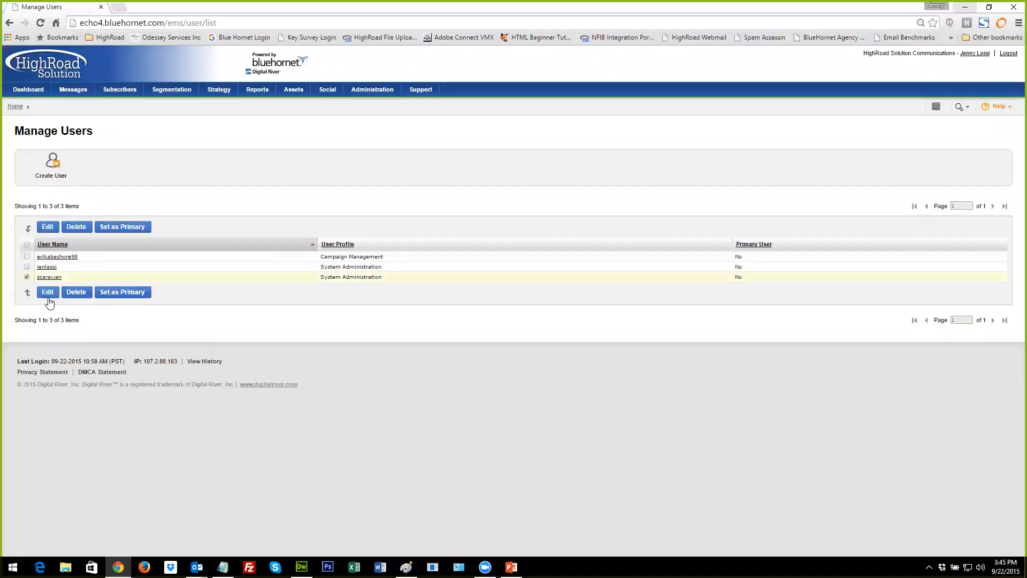
{"action": "left_click", "coordinate": [47, 292]}
{"action": "scroll", "coordinate": [246, 356], "scroll_direction": "down", "scroll_amount": 1}
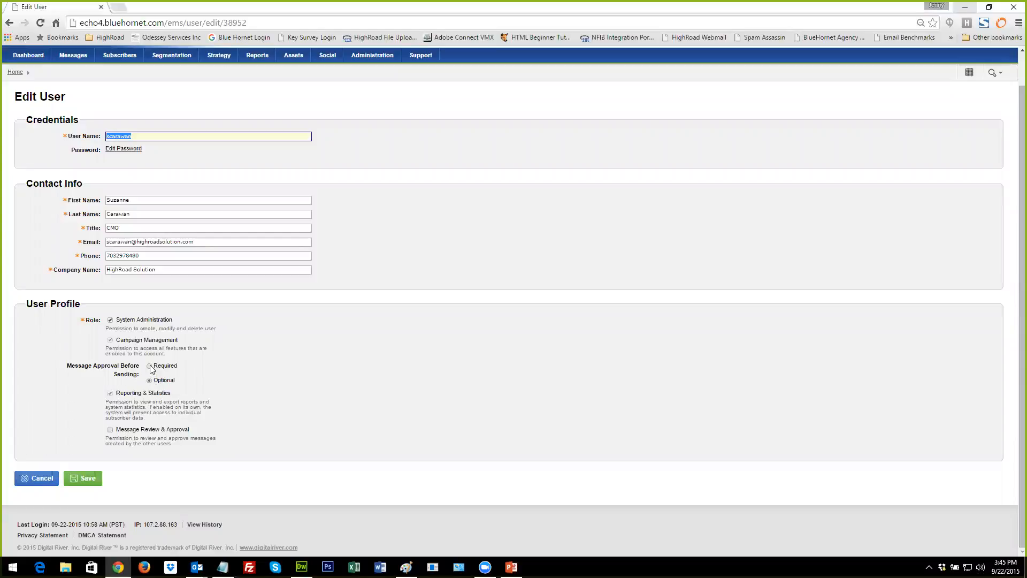
{"action": "left_click", "coordinate": [39, 476]}
{"action": "left_click", "coordinate": [488, 117]}
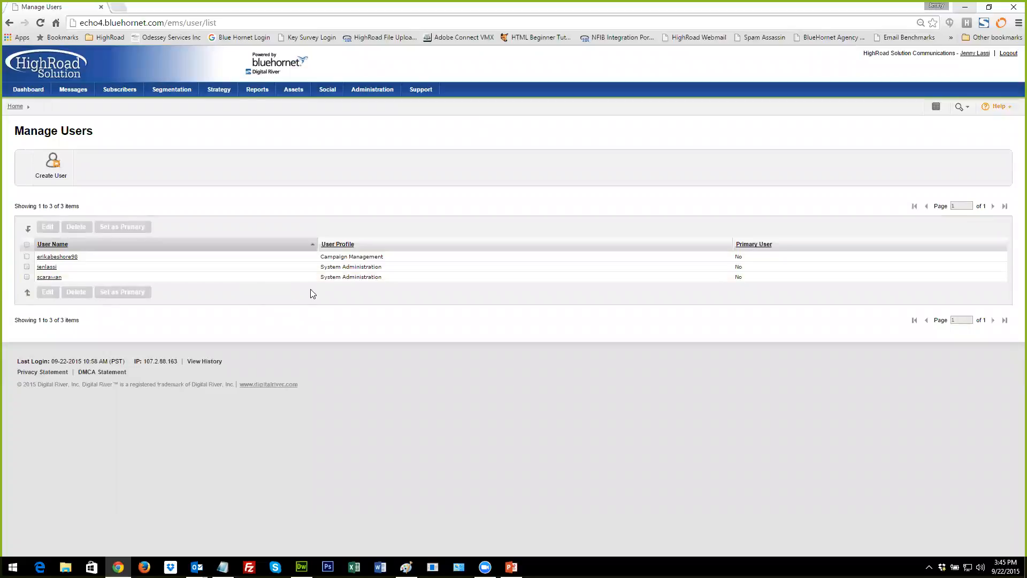
Create a new user, entering its user name, first and last name, and title Approver.
{"action": "left_click", "coordinate": [49, 170]}
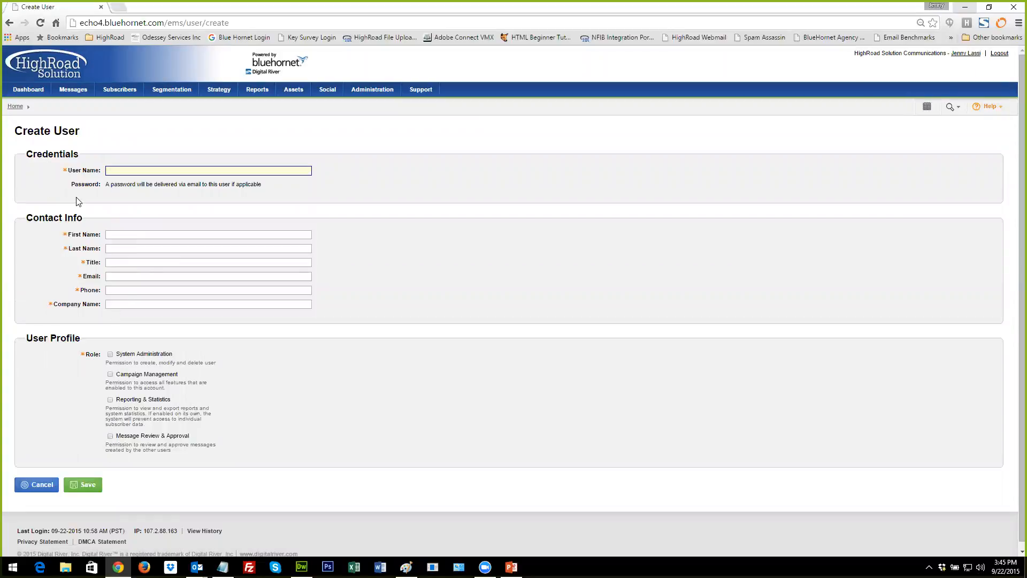
{"action": "type", "text": "Je"}
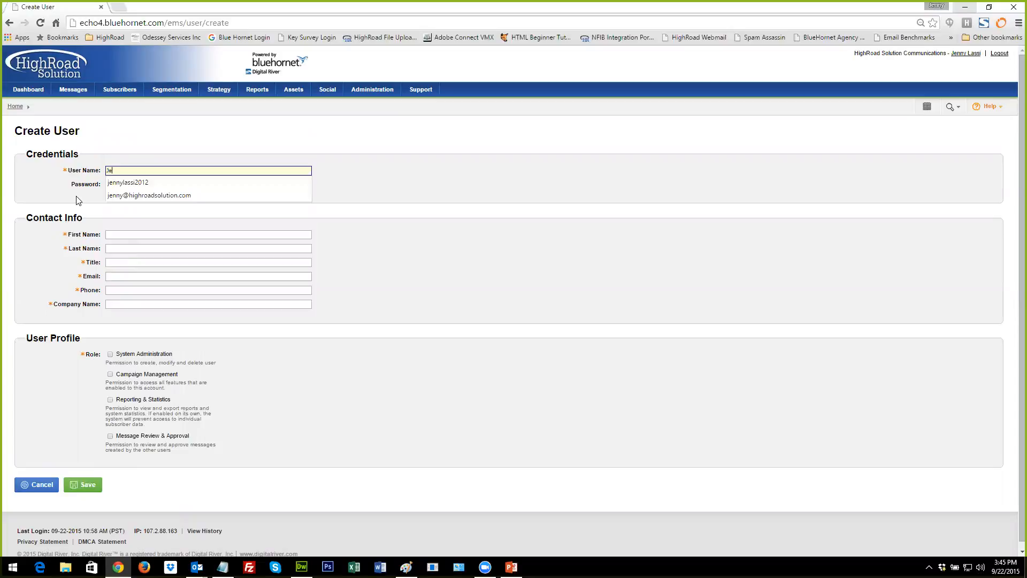
{"action": "type", "text": "n Approver"}
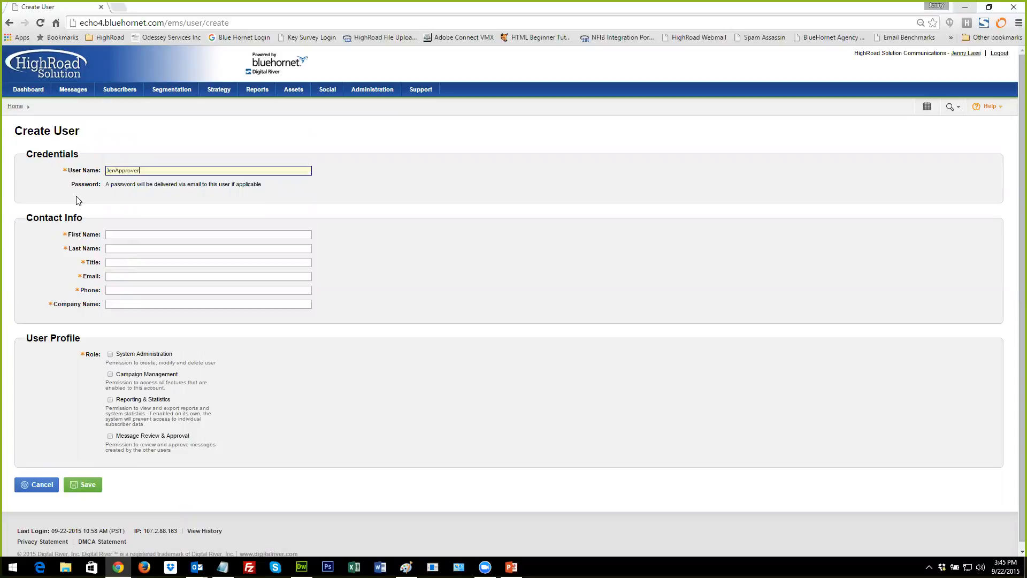
{"action": "left_click", "coordinate": [110, 234]}
{"action": "key", "text": "Tab"}
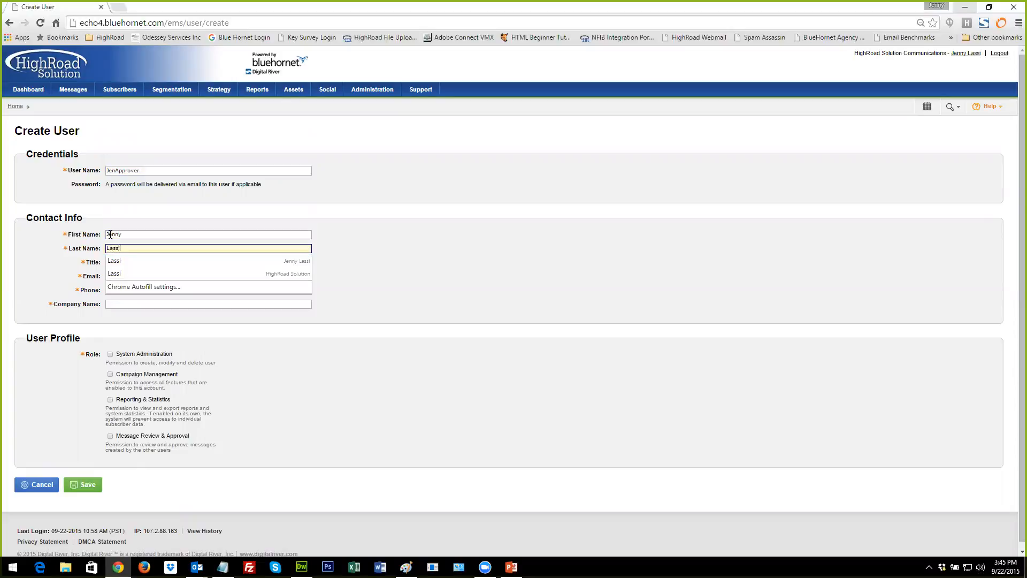
{"action": "key", "text": "Tab"}
{"action": "type", "text": "Approver"}
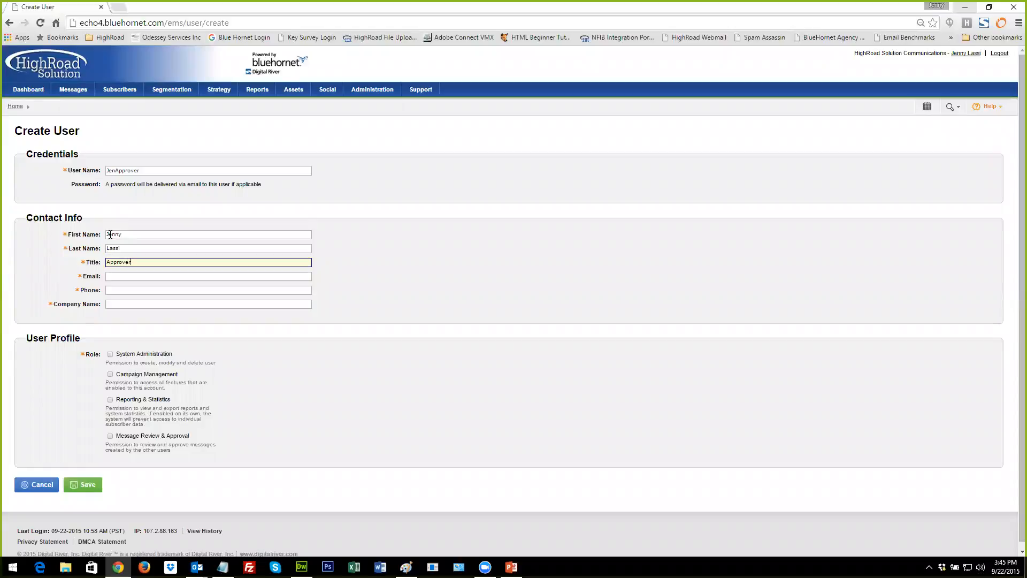
Fill in the new user's e-mail address, phone number, and company name HighRoad Solution.
{"action": "key", "text": "Tab"}
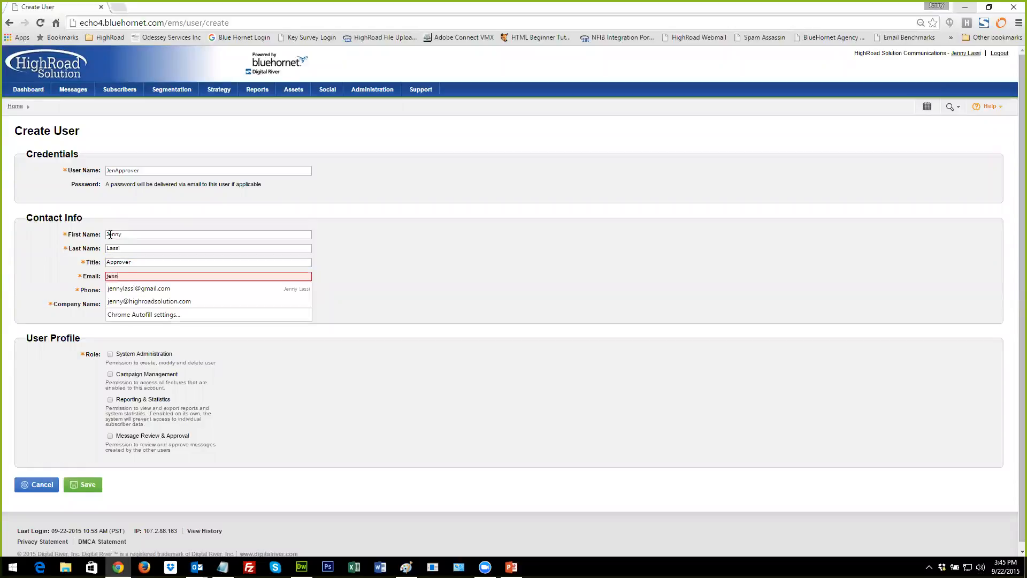
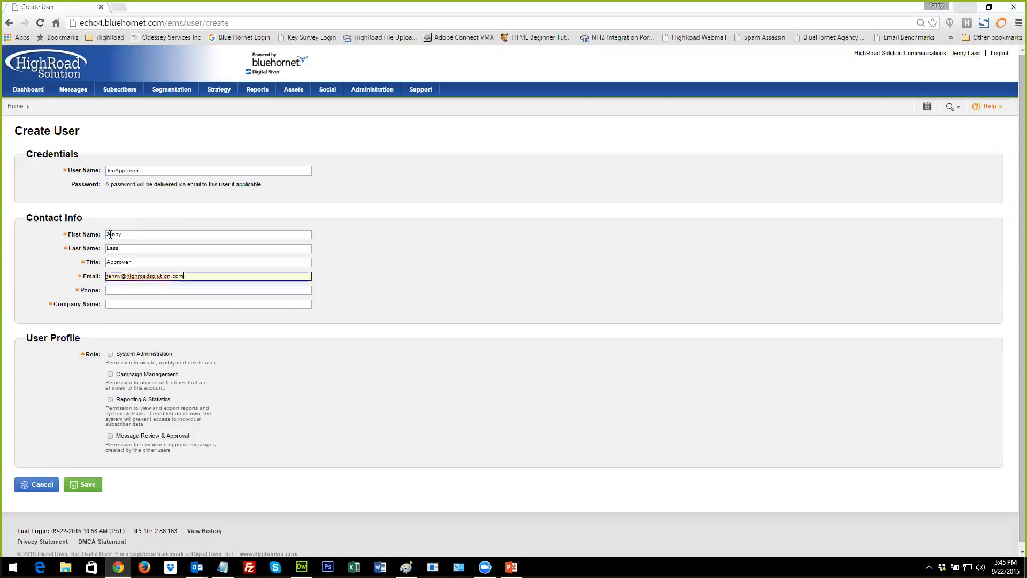
{"action": "key", "text": "Tab"}
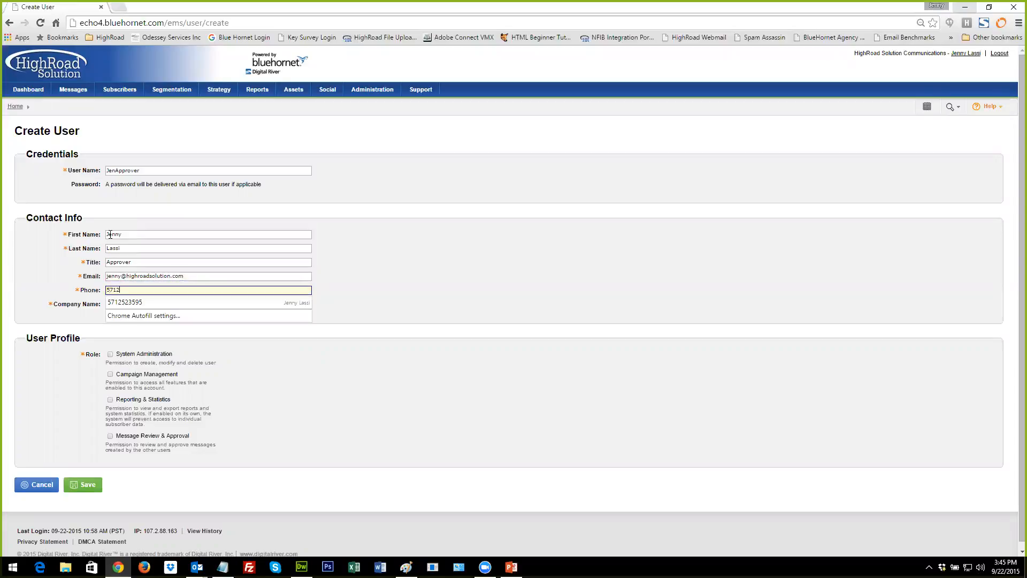
{"action": "key", "text": "Tab"}
{"action": "type", "text": "Hig"}
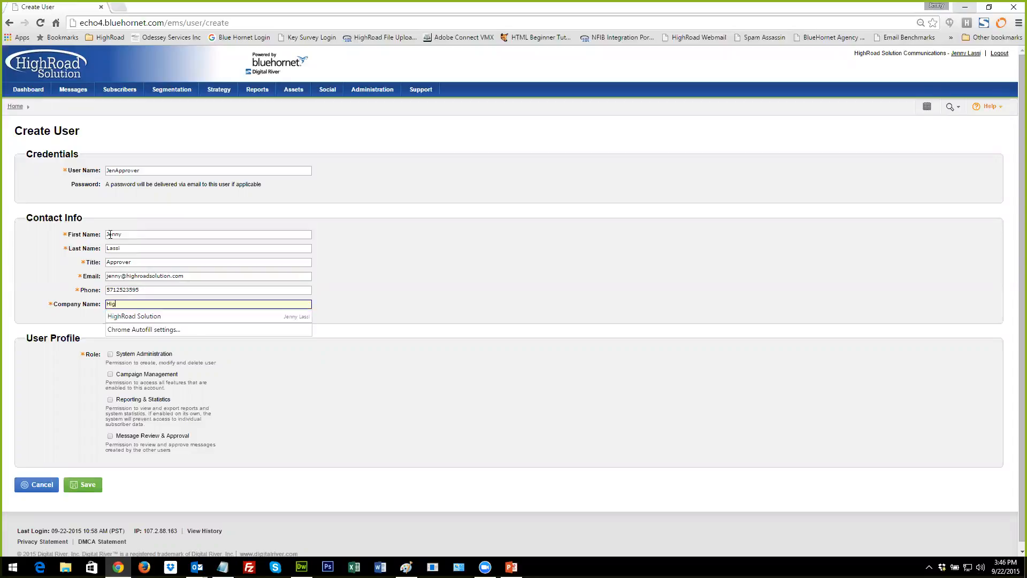
{"action": "type", "text": "hRoad Solution"}
{"action": "left_click", "coordinate": [241, 351]}
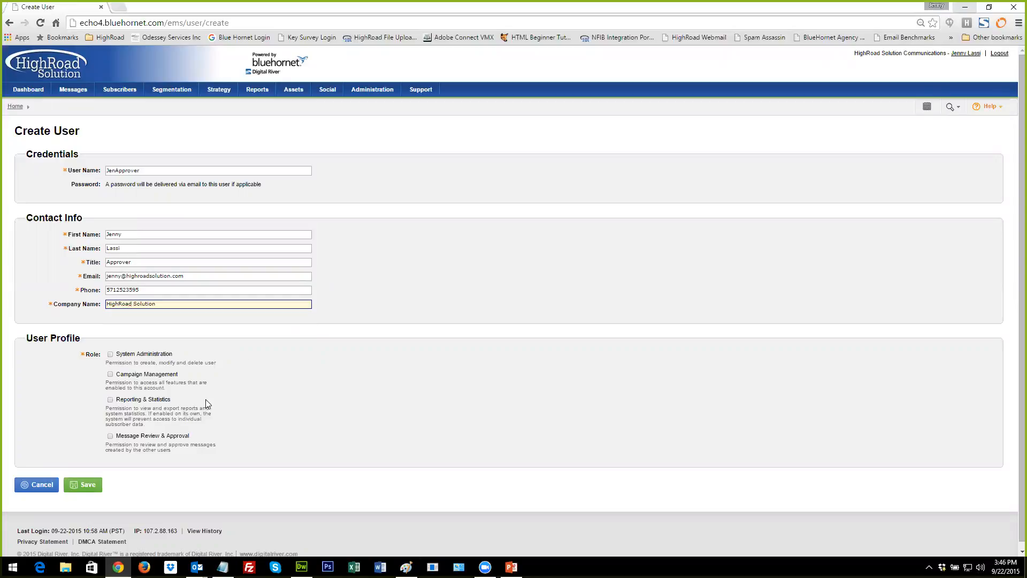
Assign the Message Review & Approval role with Approval Only permission and save the new user.
{"action": "left_click", "coordinate": [110, 436]}
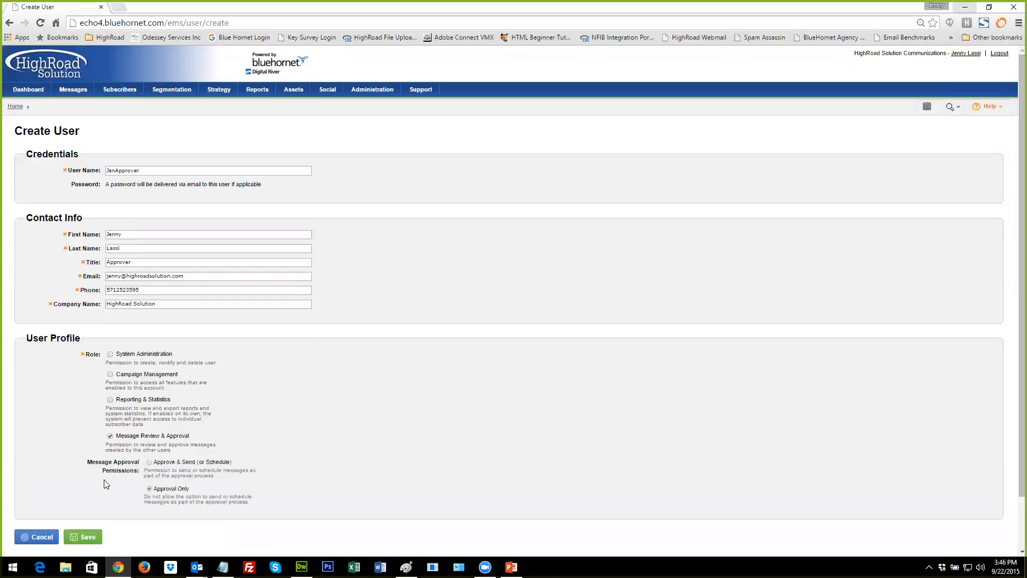
{"action": "scroll", "coordinate": [105, 484], "scroll_direction": "down", "scroll_amount": 1}
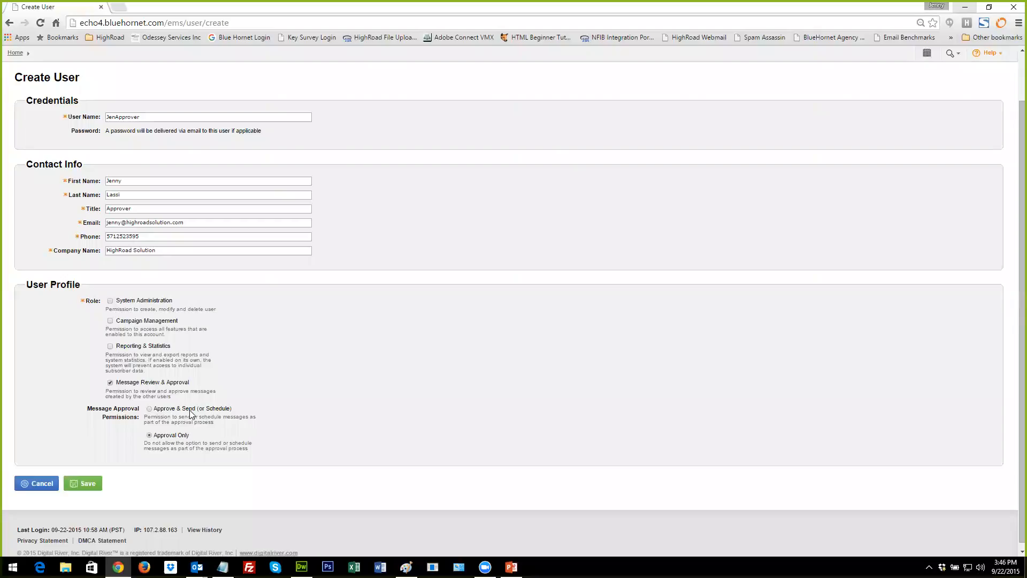
{"action": "left_click", "coordinate": [149, 410]}
{"action": "left_click", "coordinate": [149, 436]}
{"action": "left_click", "coordinate": [91, 485]}
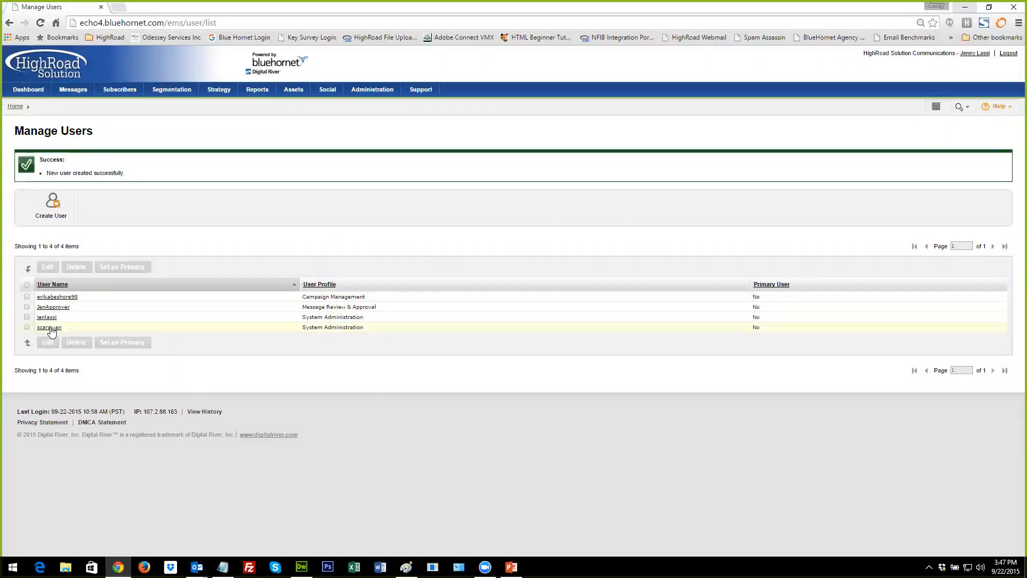
Edit the Campaign Management user to set Message Approval Before Sending to Optional and save.
{"action": "left_click", "coordinate": [27, 296]}
{"action": "left_click", "coordinate": [47, 270]}
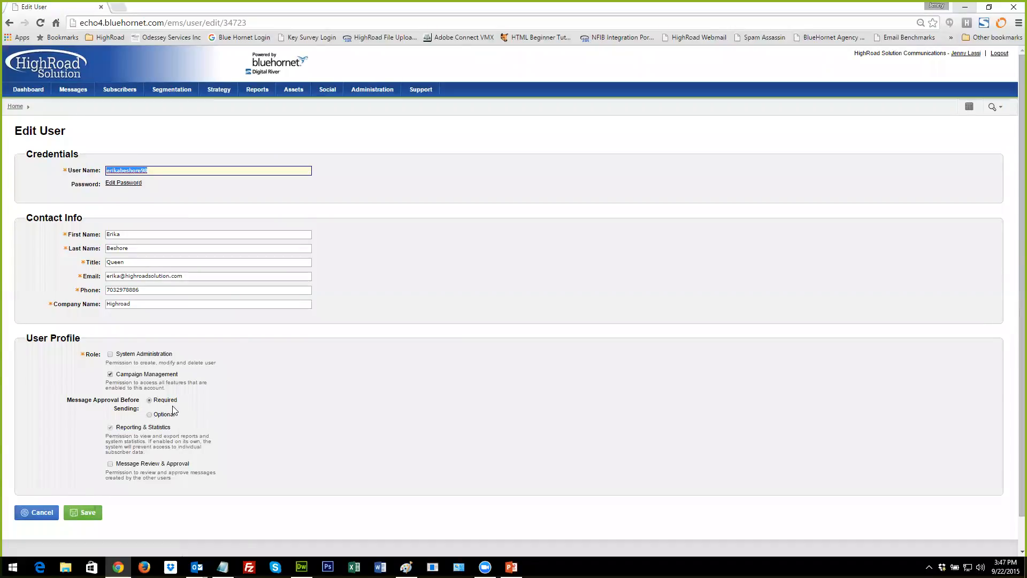
{"action": "left_click", "coordinate": [150, 415]}
{"action": "left_click", "coordinate": [87, 513]}
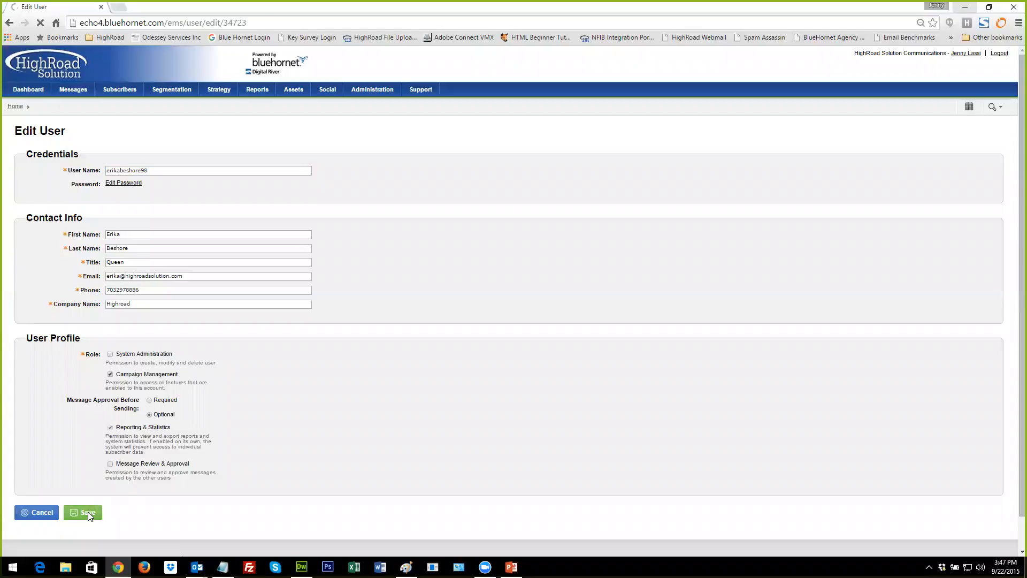